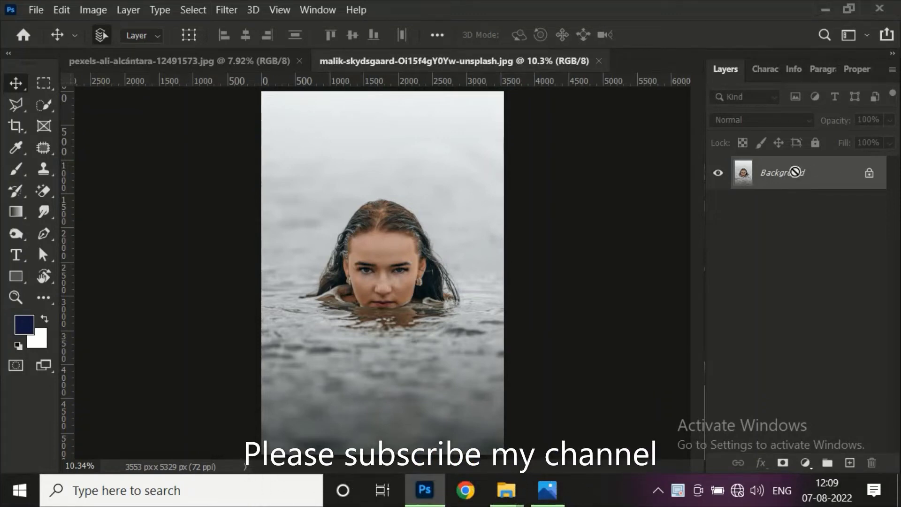
Step: Duplicate the Background photo as Layer 1 and show the Filter > Render submenu
{"action": "key", "text": "ctrl+j"}
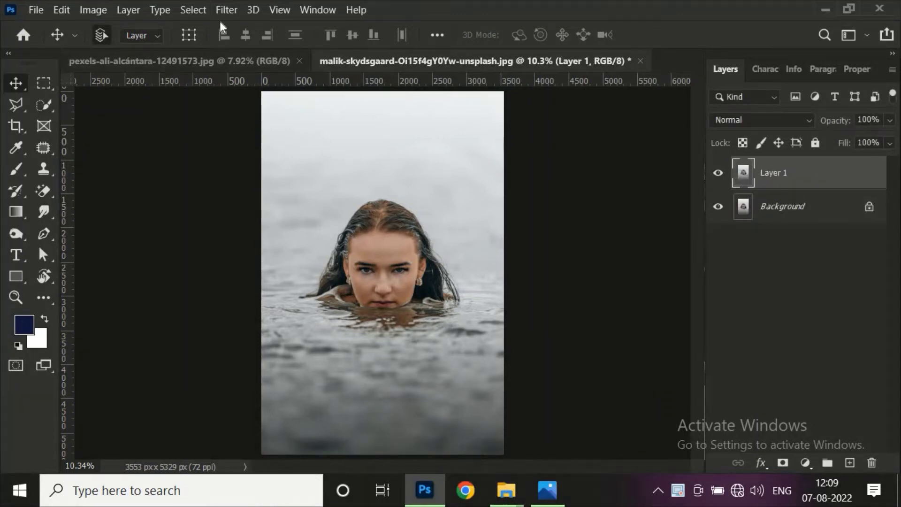
{"action": "left_click", "coordinate": [186, 4]}
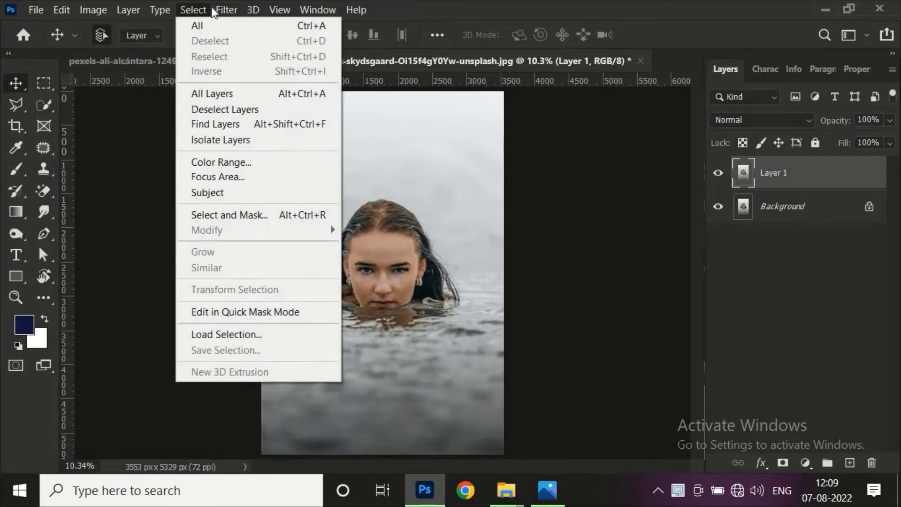
{"action": "left_click", "coordinate": [225, 11]}
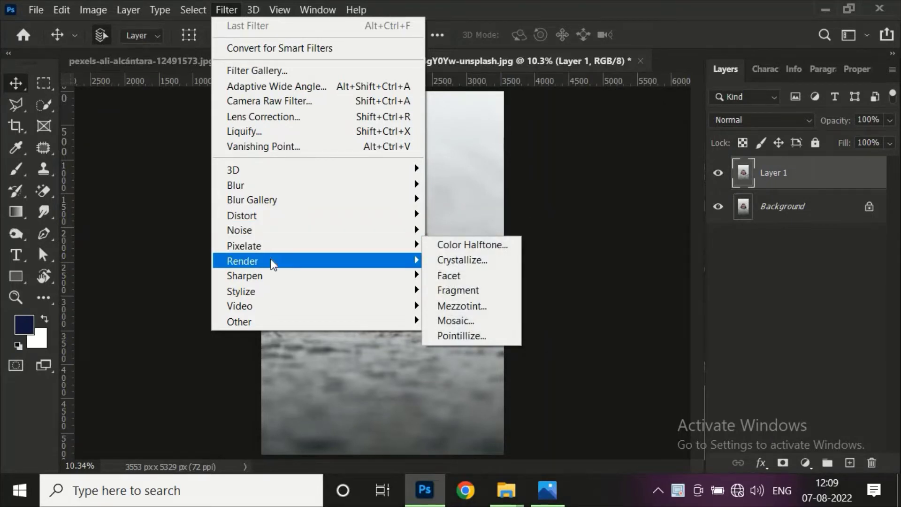
{"action": "mouse_move", "coordinate": [243, 260]}
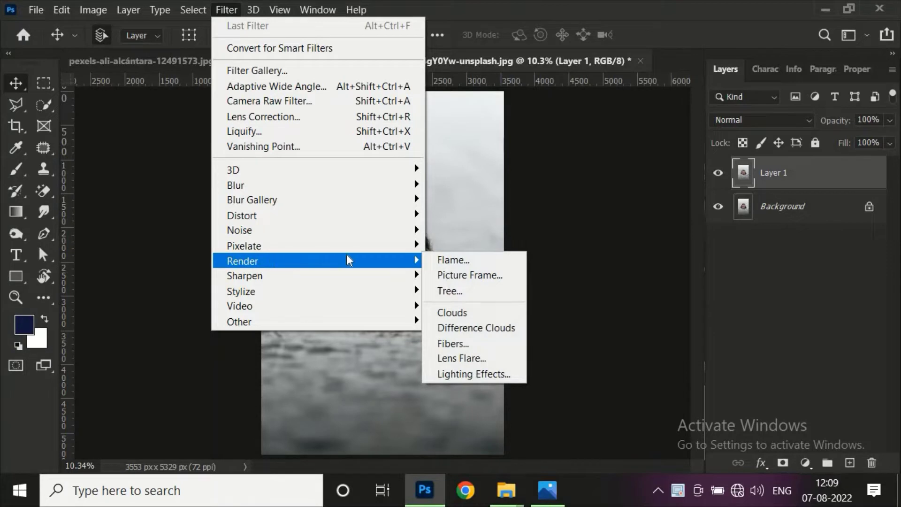
Step: Start Lighting Effects, zoom out around the image, and reshape the red spotlight upright
{"action": "left_click", "coordinate": [449, 374]}
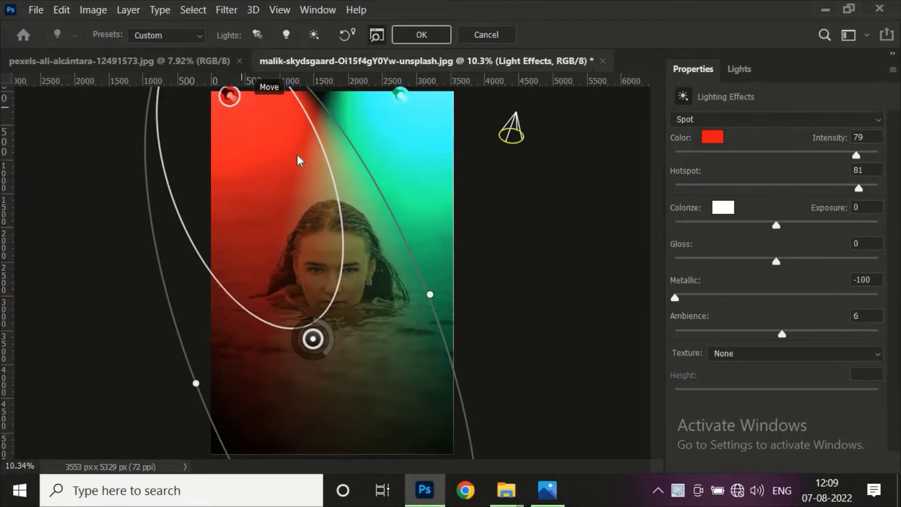
{"action": "key", "text": "ctrl+minus"}
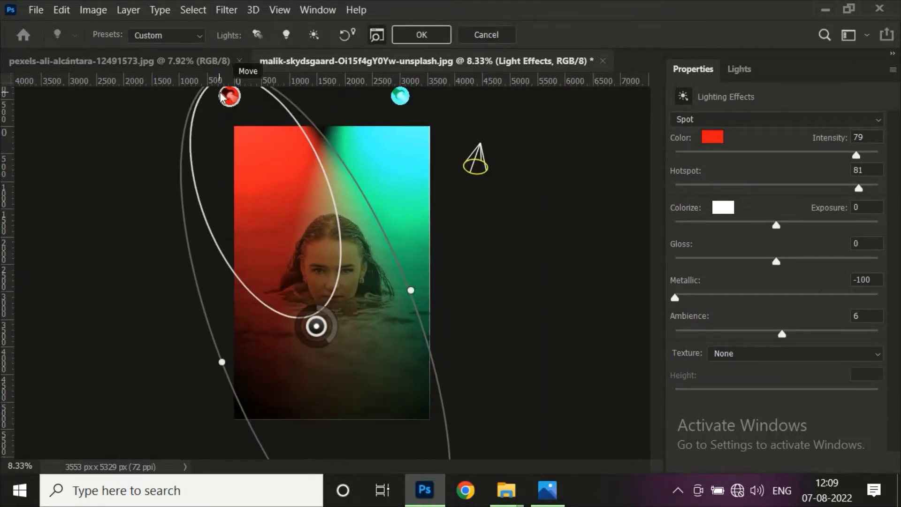
{"action": "key", "text": "ctrl+minus"}
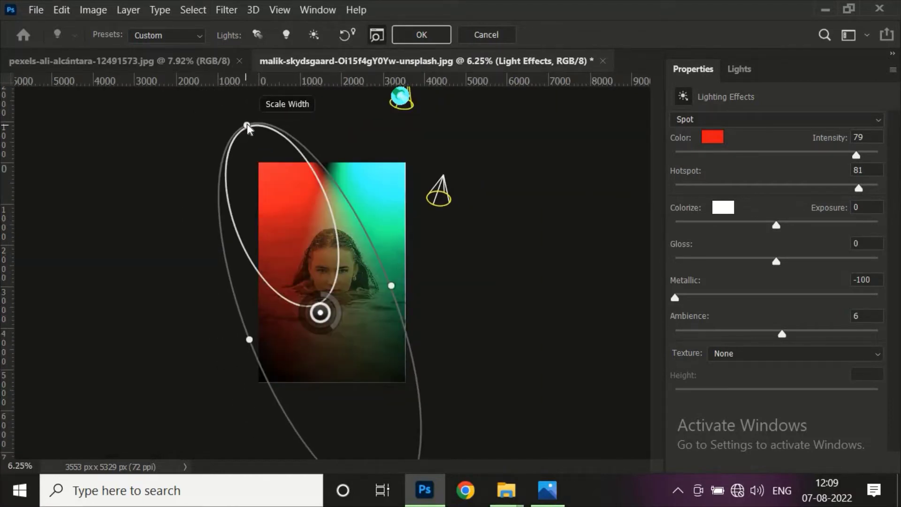
{"action": "left_click_drag", "start_coordinate": [247, 123], "coordinate": [330, 101]}
Step: Shrink the white spotlight to a small oval and move it off the image's right side
{"action": "left_click", "coordinate": [443, 179]}
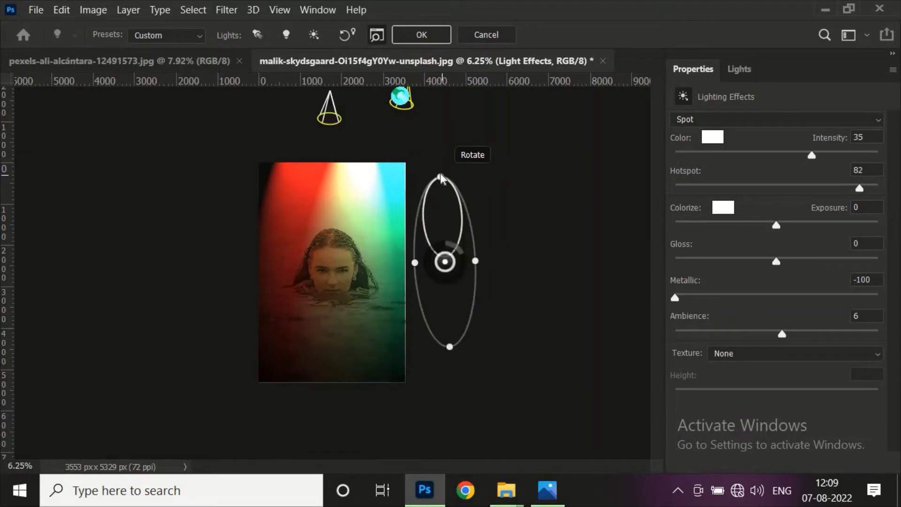
{"action": "left_click_drag", "start_coordinate": [437, 171], "coordinate": [385, 161]}
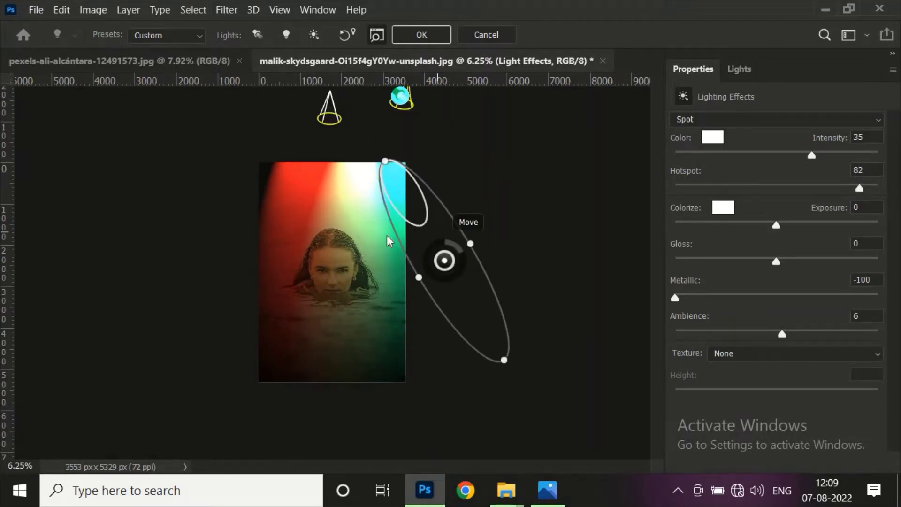
{"action": "left_click_drag", "start_coordinate": [445, 249], "coordinate": [370, 220]}
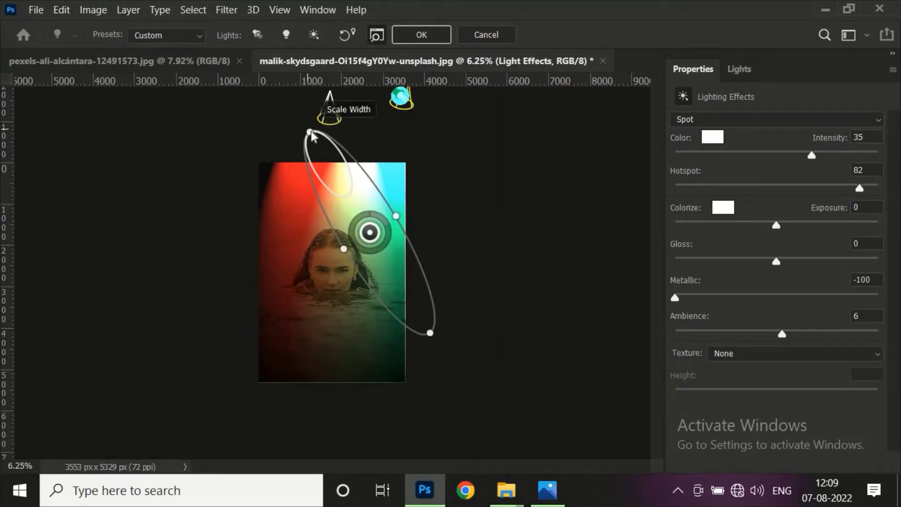
{"action": "left_click_drag", "start_coordinate": [310, 131], "coordinate": [363, 191]}
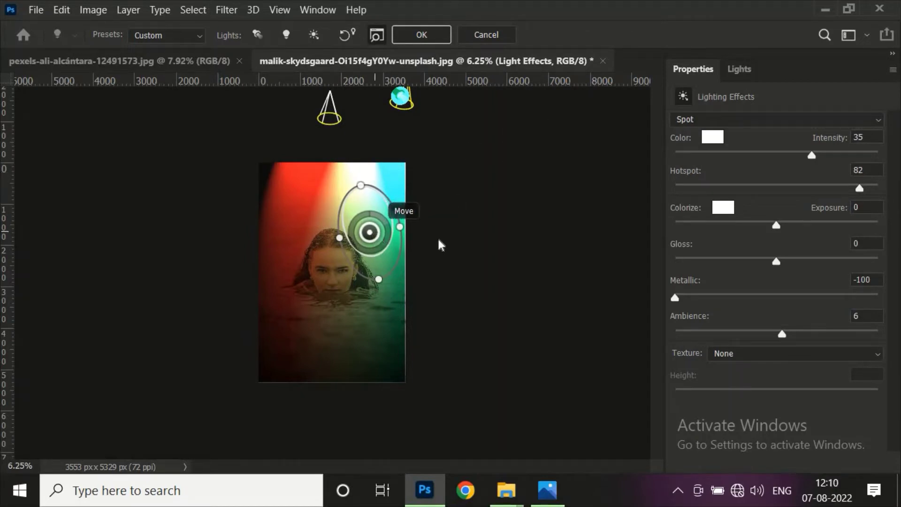
{"action": "left_click_drag", "start_coordinate": [370, 232], "coordinate": [448, 240]}
{"action": "left_click_drag", "start_coordinate": [529, 242], "coordinate": [519, 221]}
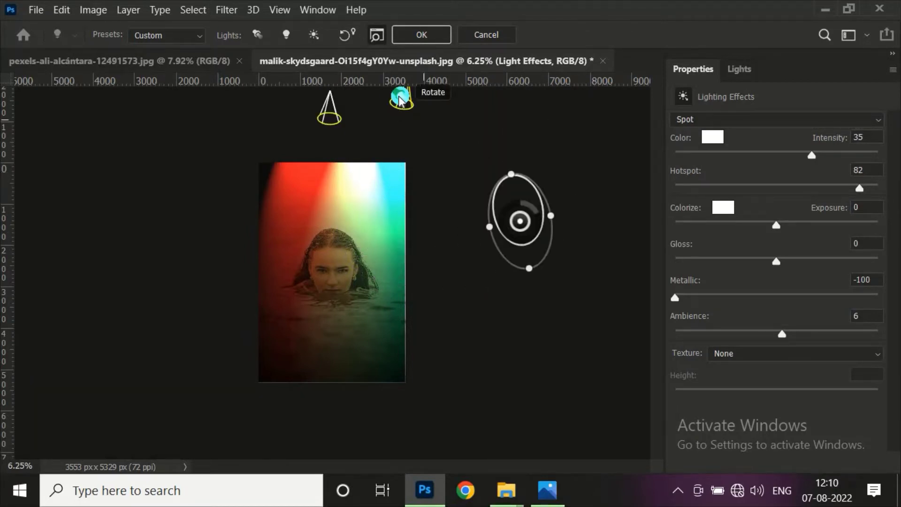
Step: Drag the cyan spotlight off the image's right and slightly widen the red spotlight's hotspot
{"action": "left_click", "coordinate": [399, 98]}
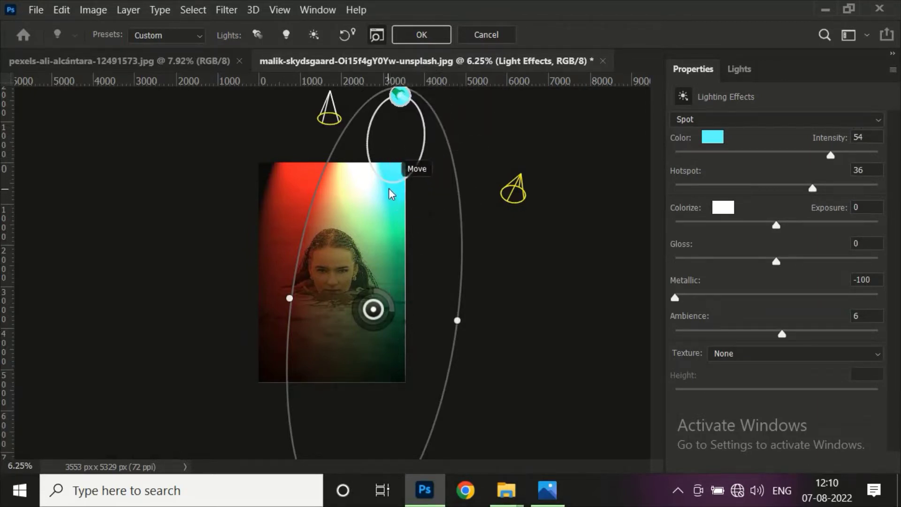
{"action": "mouse_move", "coordinate": [388, 165]}
{"action": "left_mouse_down"}
{"action": "mouse_move", "coordinate": [486, 197]}
{"action": "mouse_move", "coordinate": [555, 192]}
{"action": "left_mouse_up"}
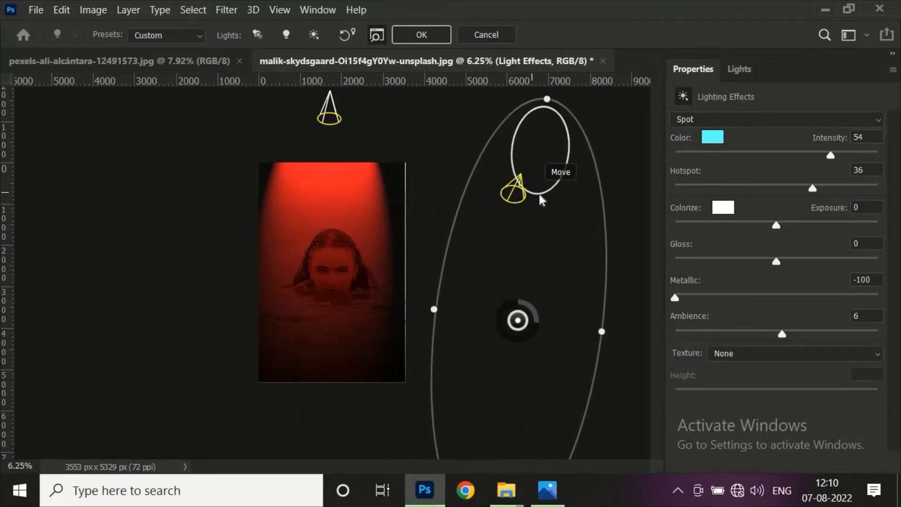
{"action": "left_click", "coordinate": [330, 117]}
{"action": "left_click_drag", "start_coordinate": [318, 254], "coordinate": [318, 256]}
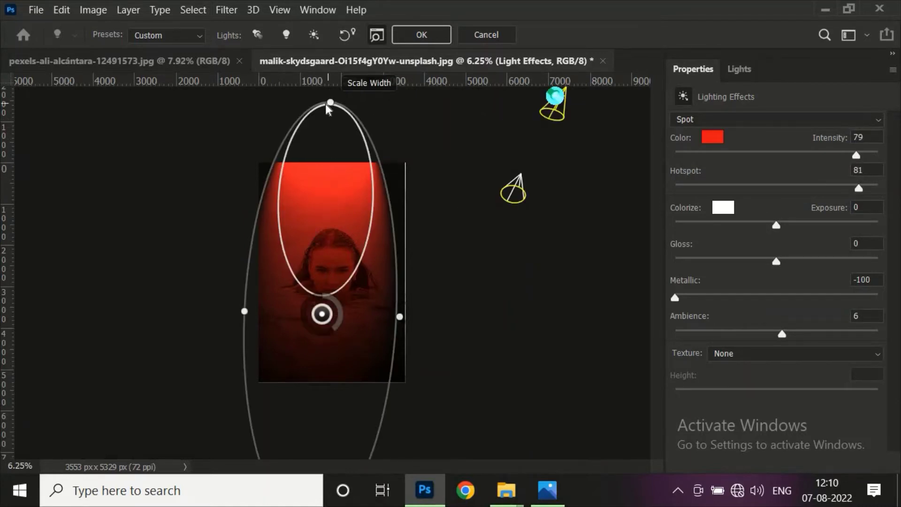
{"action": "left_click_drag", "start_coordinate": [327, 104], "coordinate": [328, 100]}
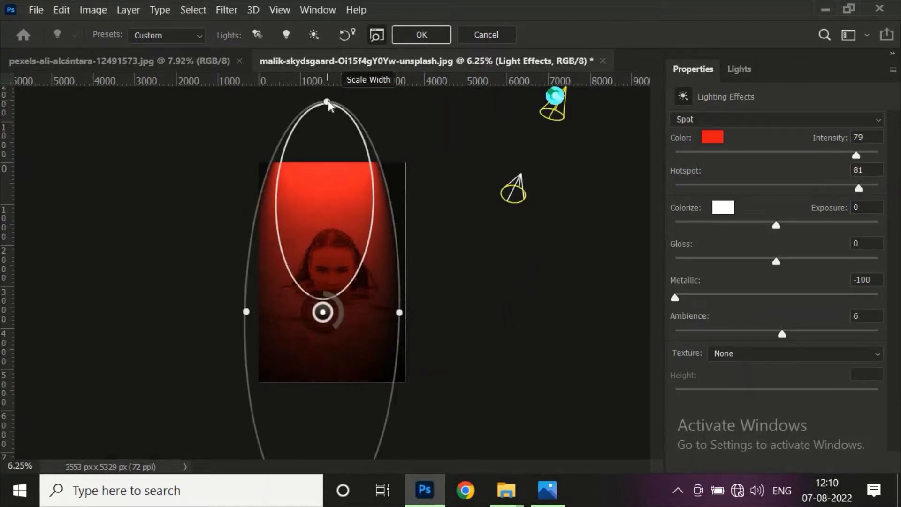
Step: Change the spotlight colour from red to blue in the colour picker
{"action": "left_click", "coordinate": [710, 137]}
{"action": "left_click_drag", "start_coordinate": [455, 18], "coordinate": [713, 18]}
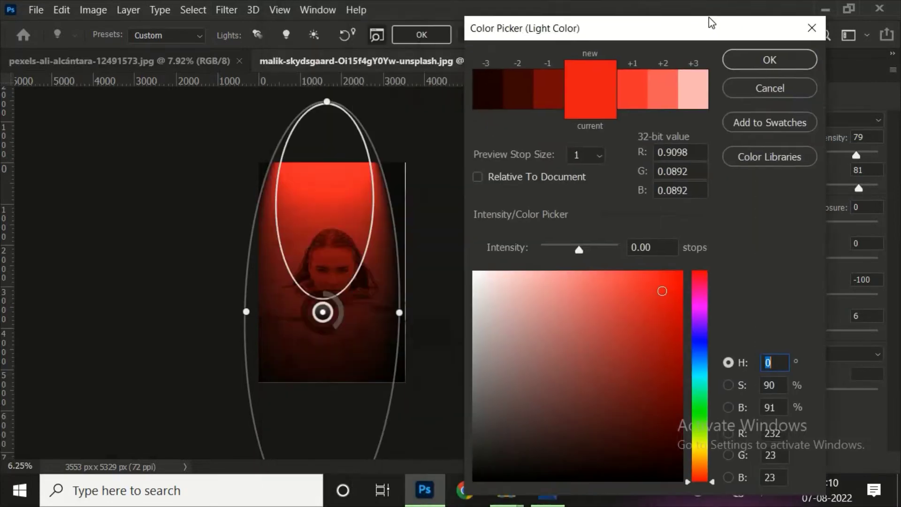
{"action": "left_click", "coordinate": [754, 333]}
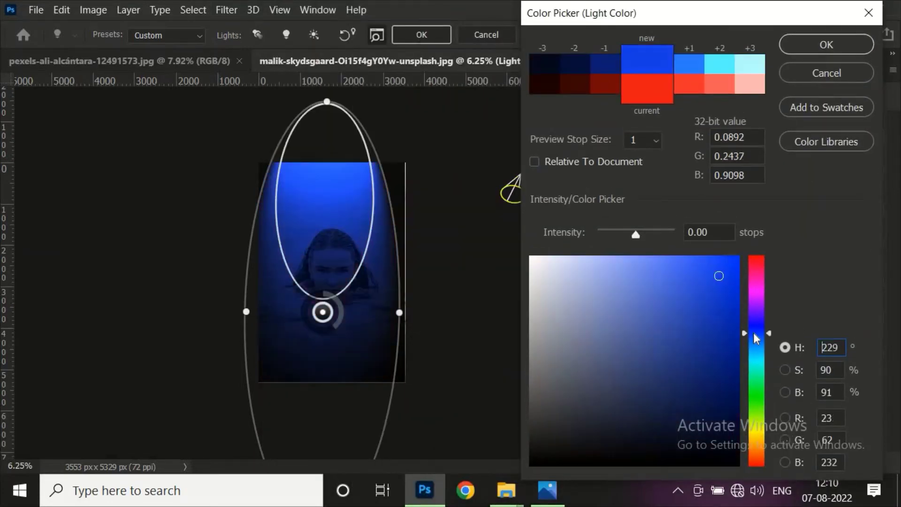
{"action": "left_click", "coordinate": [686, 326]}
{"action": "left_click_drag", "start_coordinate": [687, 327], "coordinate": [687, 342]}
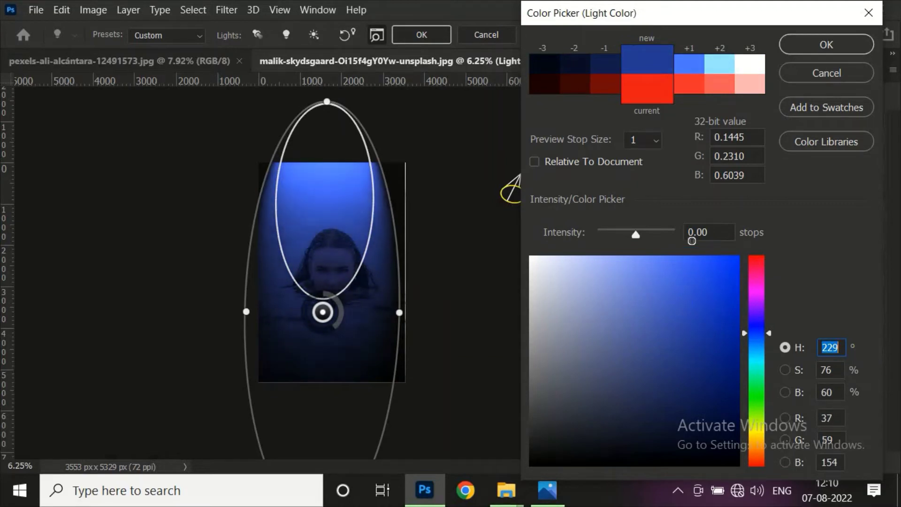
{"action": "left_click", "coordinate": [691, 258]}
{"action": "left_click", "coordinate": [680, 321]}
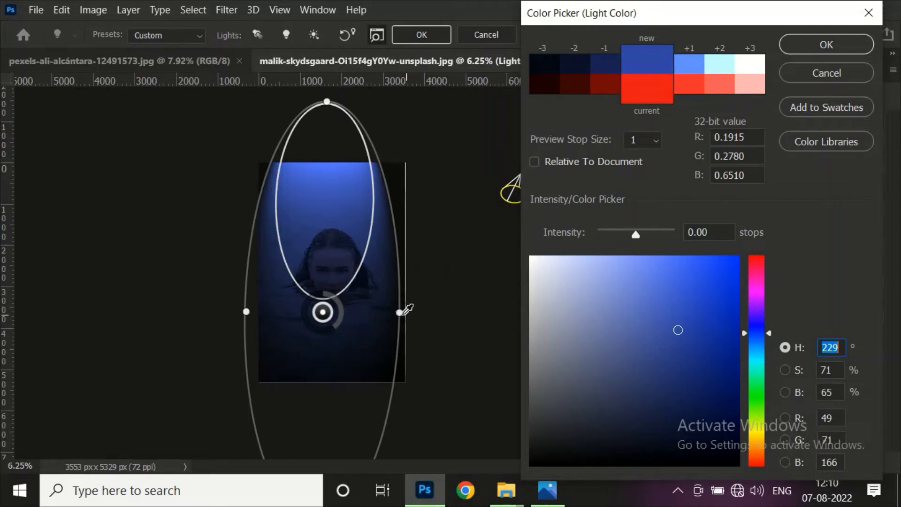
Step: Fine-tune the blue shade and confirm a dark blue spotlight colour
{"action": "left_click", "coordinate": [400, 311]}
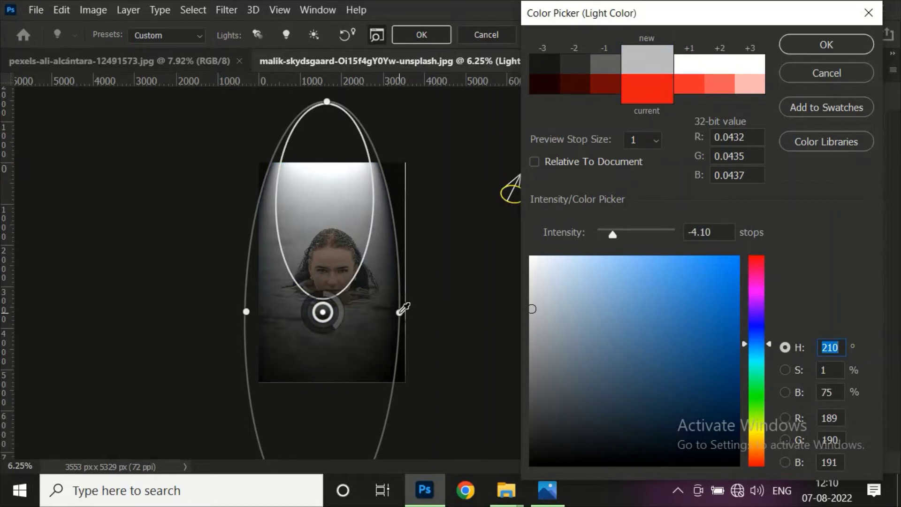
{"action": "left_click", "coordinate": [697, 288]}
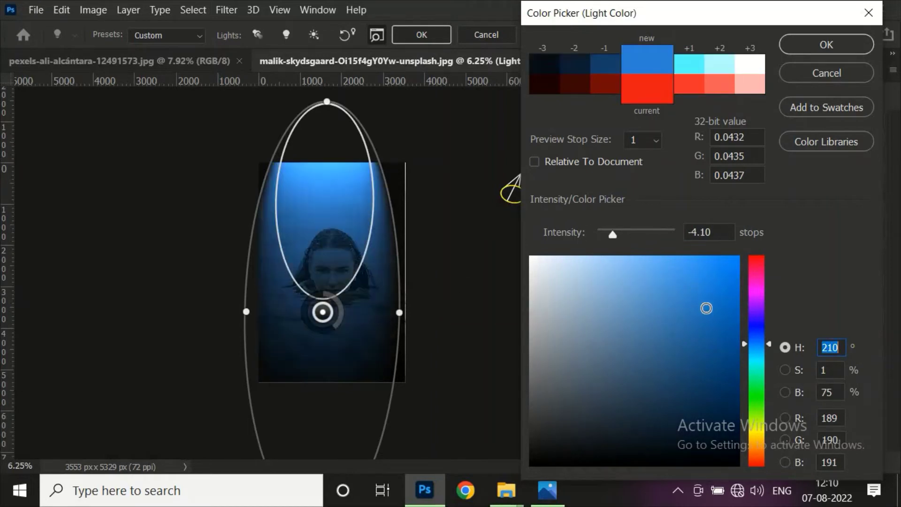
{"action": "left_click", "coordinate": [692, 374]}
{"action": "left_click", "coordinate": [695, 308]}
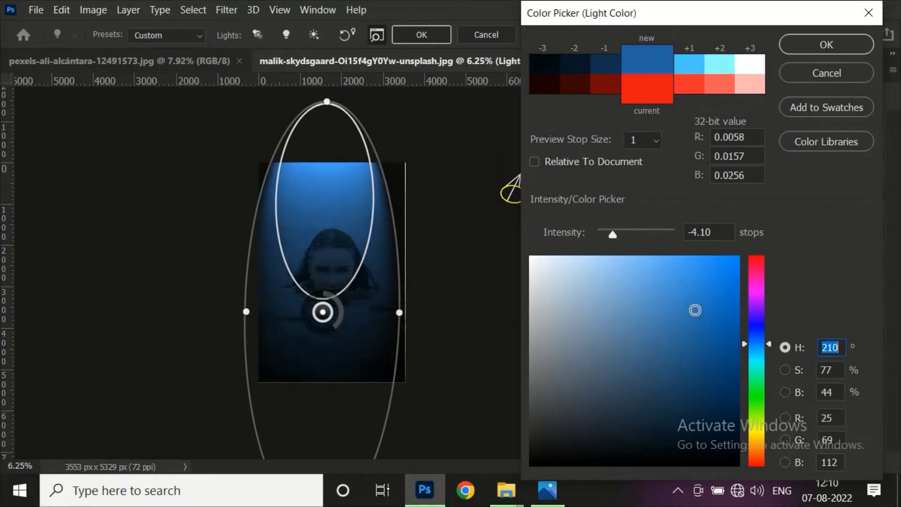
{"action": "left_click", "coordinate": [691, 339]}
{"action": "left_click", "coordinate": [698, 323]}
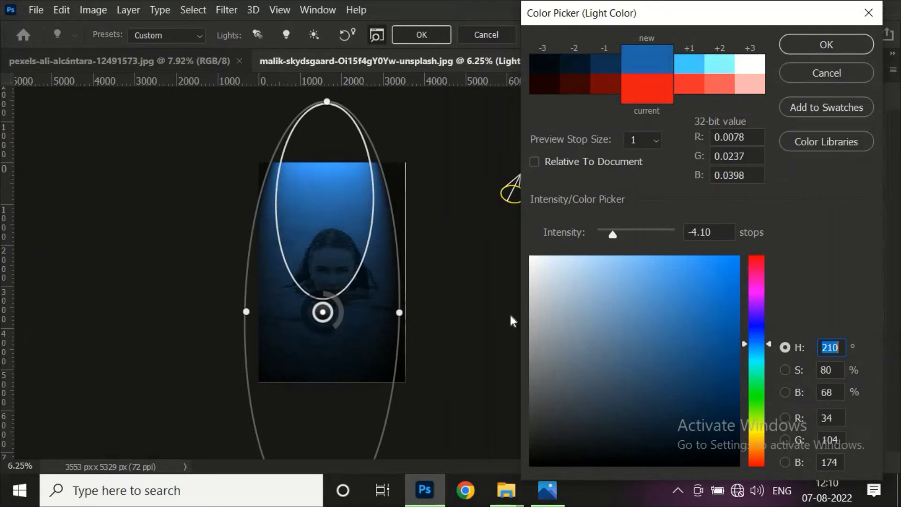
{"action": "left_click", "coordinate": [823, 49]}
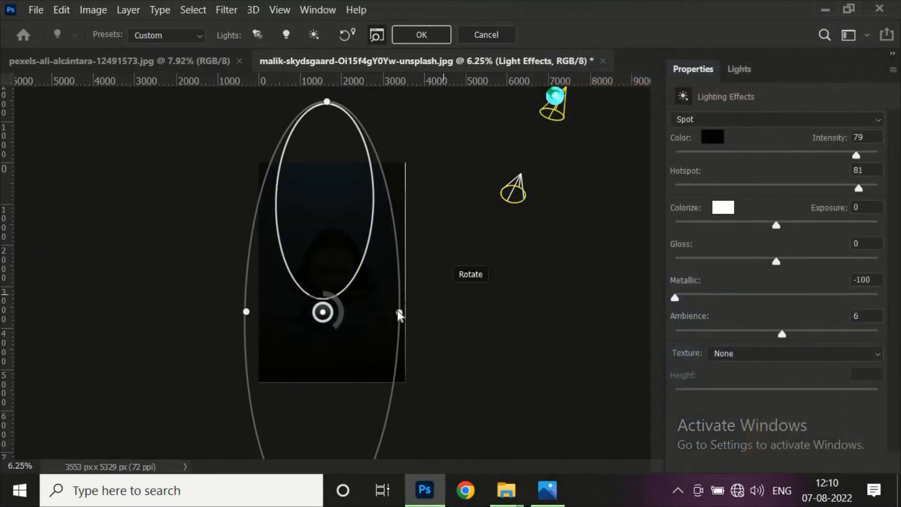
Step: Stretch the spotlight core upward and set a bright saturated blue around H 210, intensity +0.77
{"action": "left_click_drag", "start_coordinate": [401, 312], "coordinate": [400, 309]}
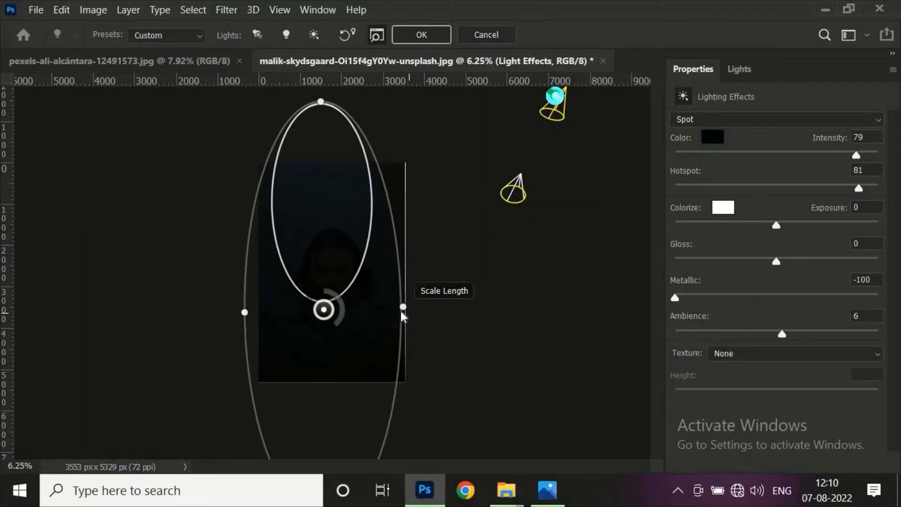
{"action": "left_click_drag", "start_coordinate": [317, 101], "coordinate": [315, 97]}
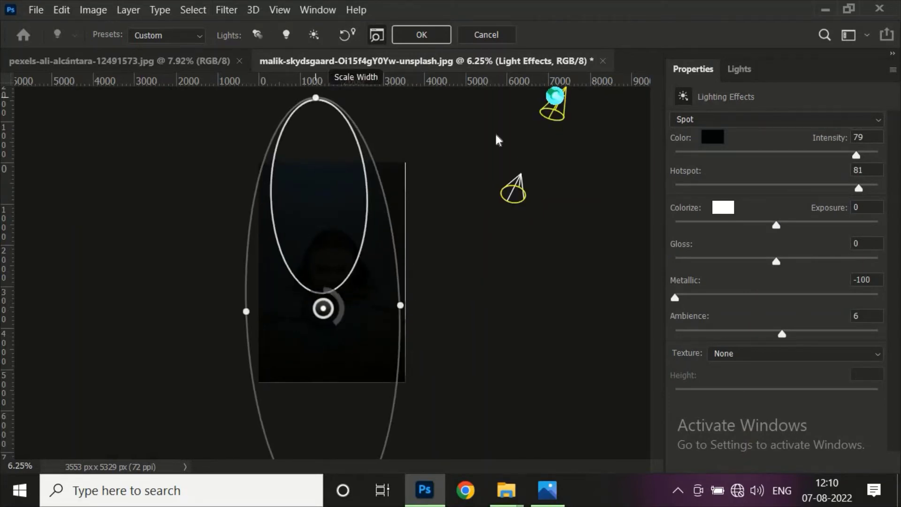
{"action": "left_click", "coordinate": [710, 138]}
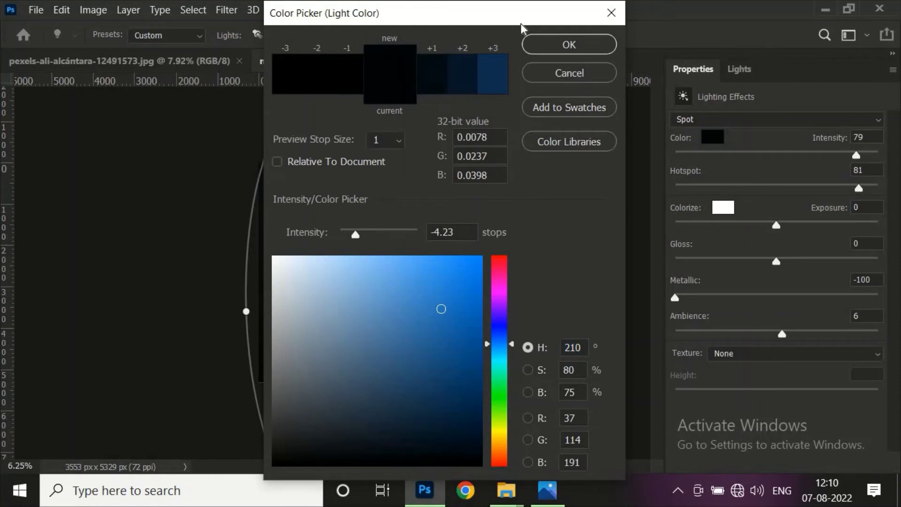
{"action": "left_click_drag", "start_coordinate": [520, 24], "coordinate": [753, 24]}
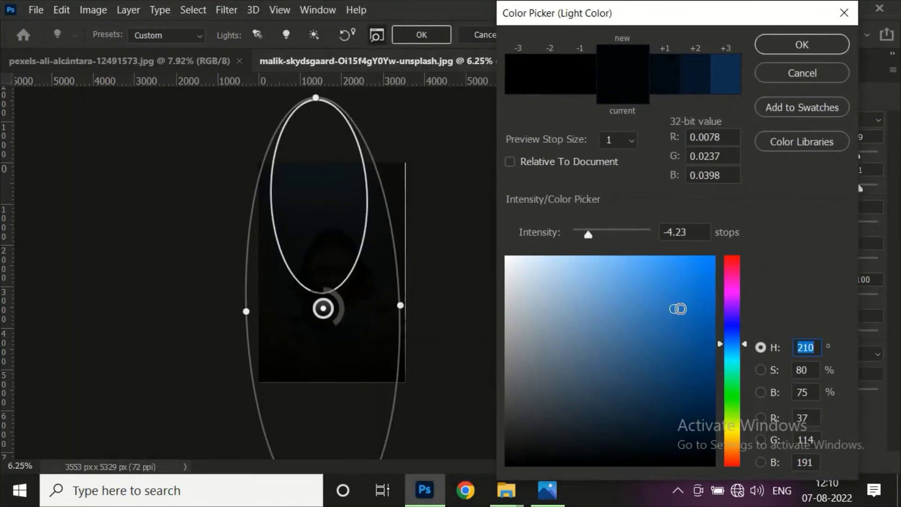
{"action": "left_click", "coordinate": [673, 330]}
{"action": "left_click", "coordinate": [690, 305]}
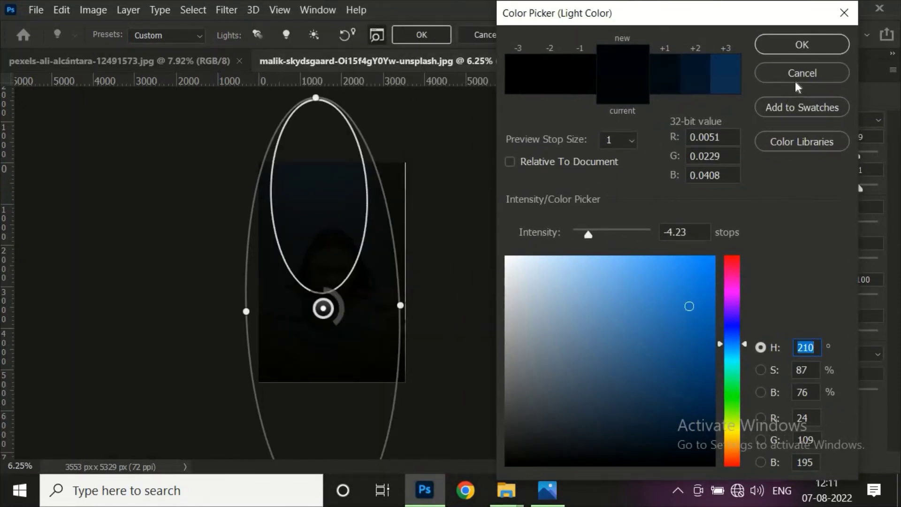
{"action": "left_click", "coordinate": [712, 89]}
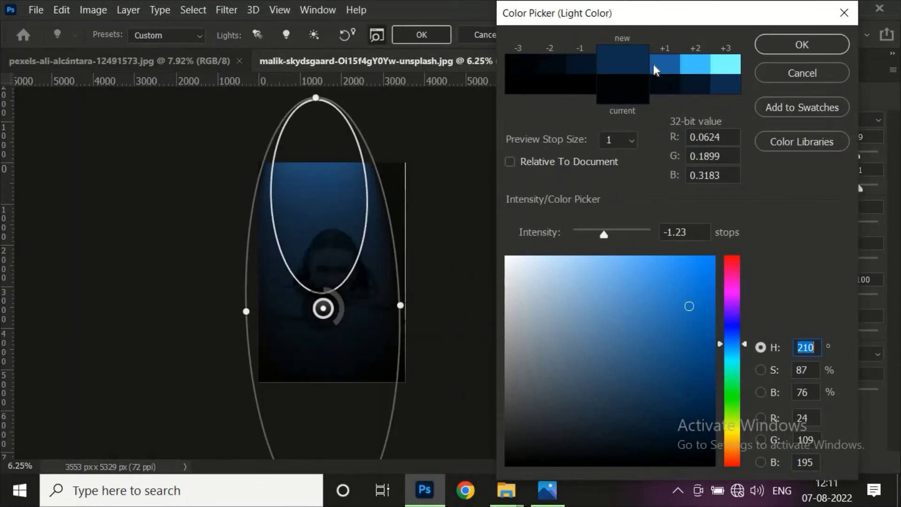
{"action": "left_click", "coordinate": [693, 65]}
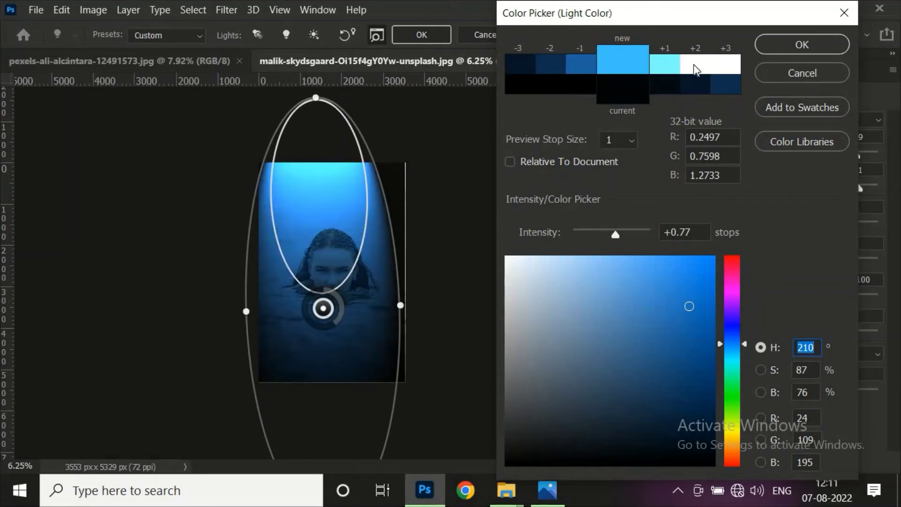
{"action": "left_click", "coordinate": [825, 46]}
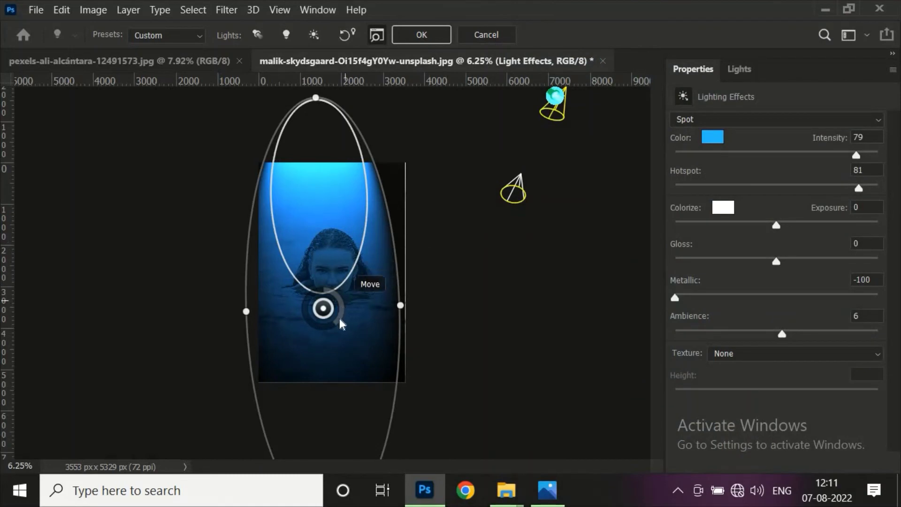
Step: Raise spotlight intensity to 100, centre it over the woman's head, and apply Lighting Effects
{"action": "left_click_drag", "start_coordinate": [327, 327], "coordinate": [348, 306]}
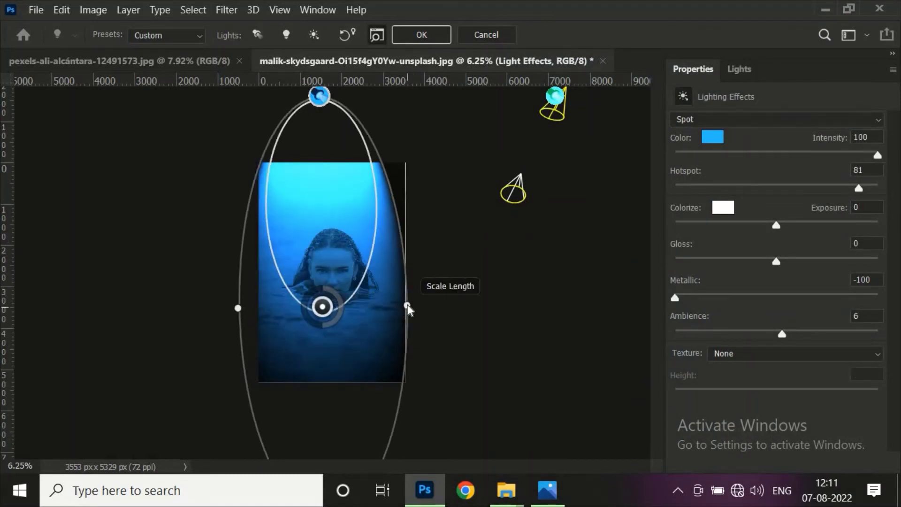
{"action": "left_click_drag", "start_coordinate": [401, 305], "coordinate": [406, 303]}
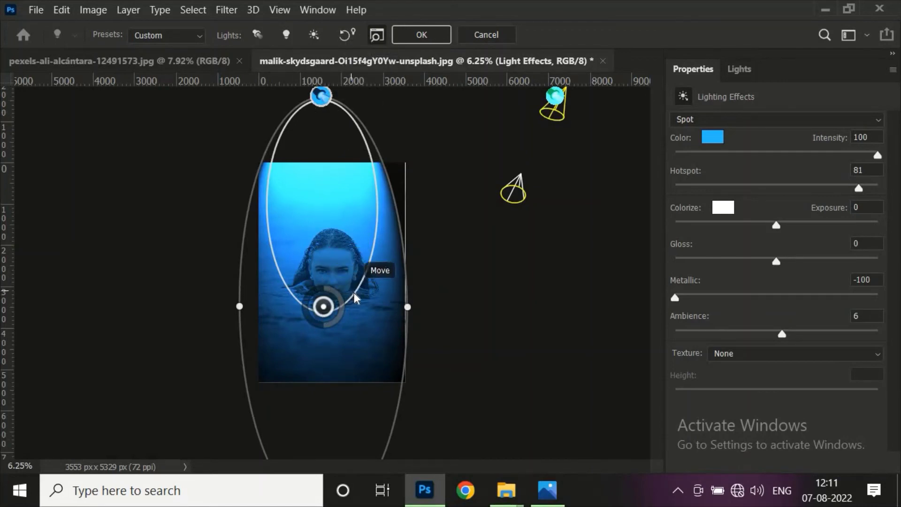
{"action": "left_click_drag", "start_coordinate": [354, 292], "coordinate": [357, 256]}
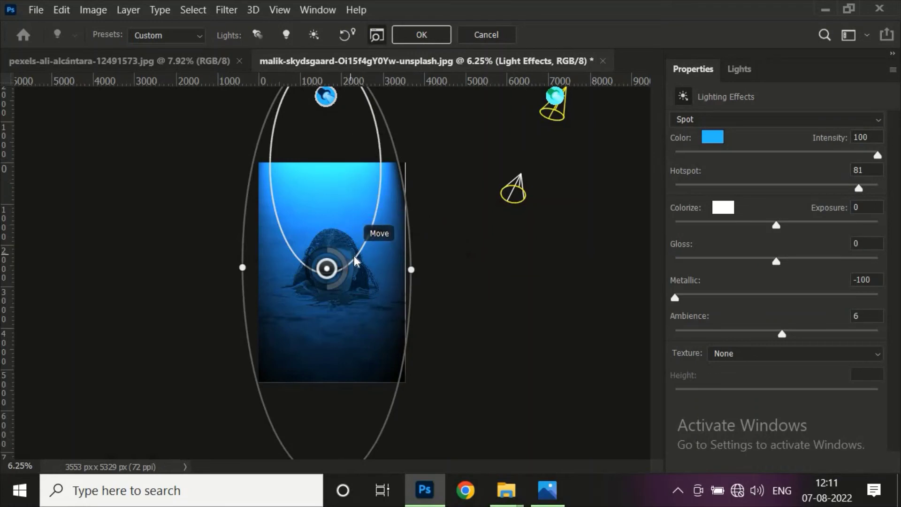
{"action": "left_click_drag", "start_coordinate": [360, 256], "coordinate": [359, 255]}
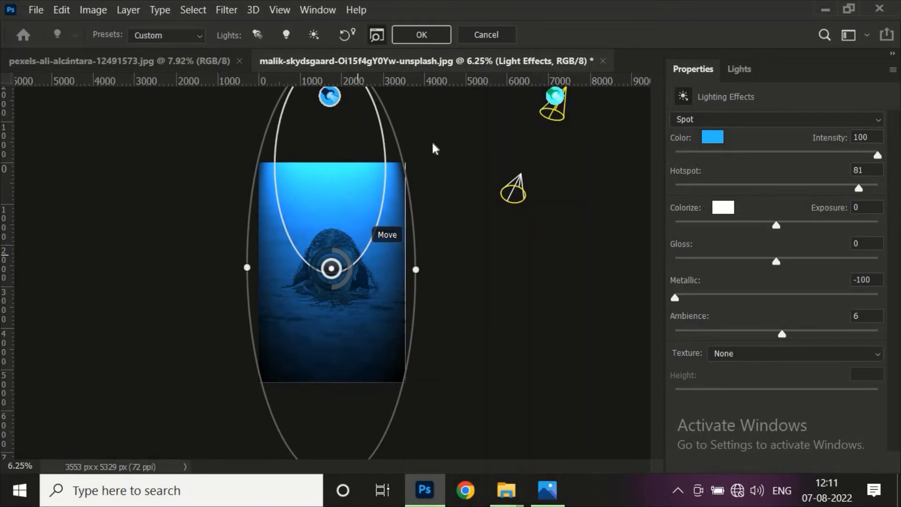
{"action": "left_click", "coordinate": [435, 32]}
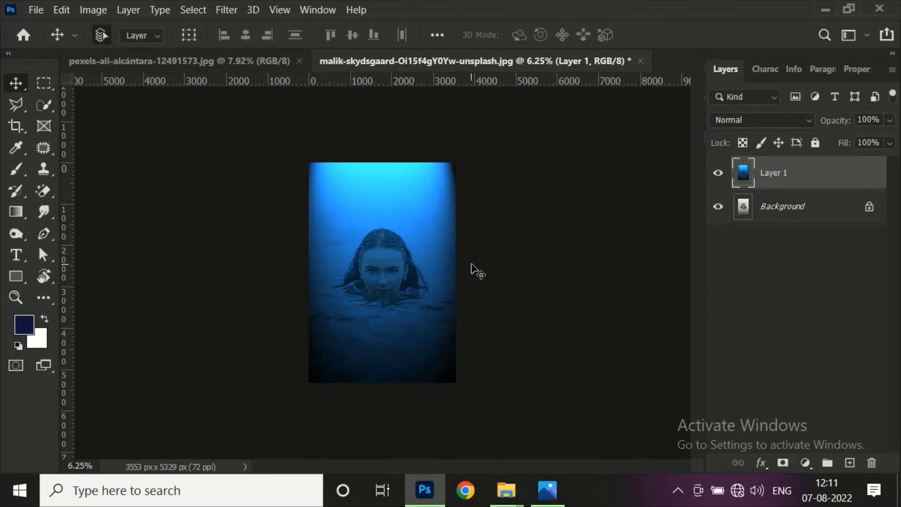
{"action": "key", "text": "ctrl+1"}
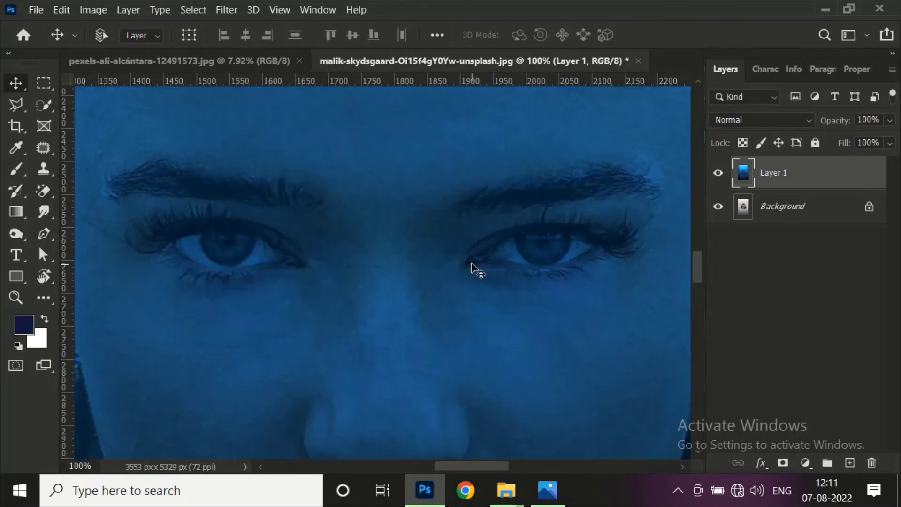
{"action": "key", "text": "ctrl+minus"}
{"action": "key", "text": "ctrl+minus"}
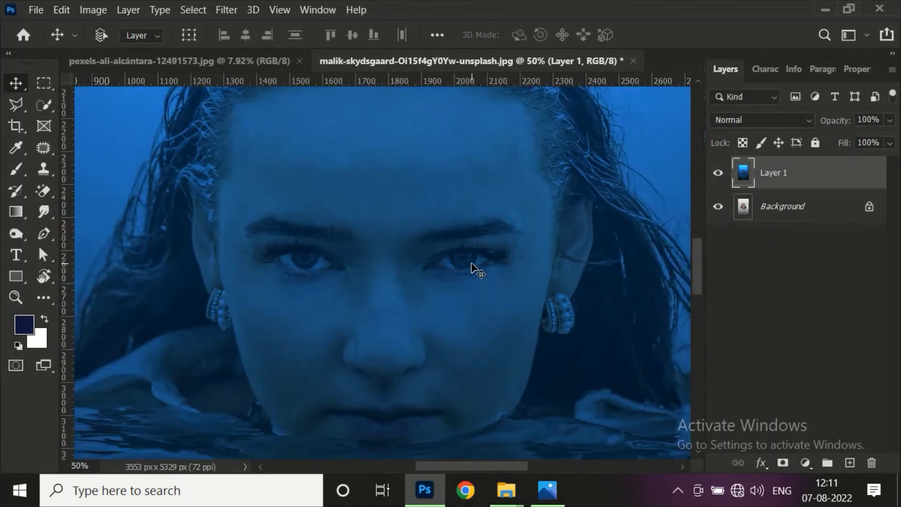
{"action": "key", "text": "ctrl+minus"}
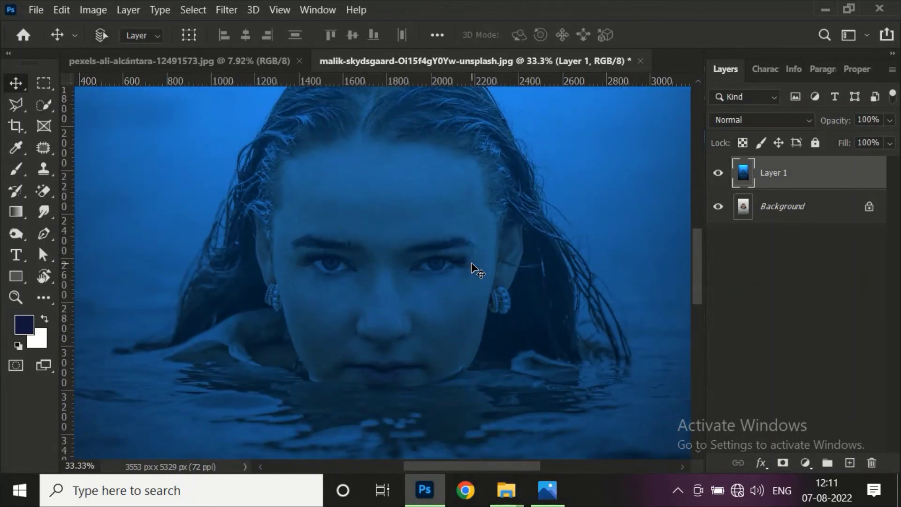
{"action": "key", "text": "ctrl+minus"}
{"action": "left_click_drag", "start_coordinate": [476, 291], "coordinate": [483, 387]}
{"action": "scroll", "coordinate": [477, 315], "scroll_direction": "up", "scroll_amount": 5}
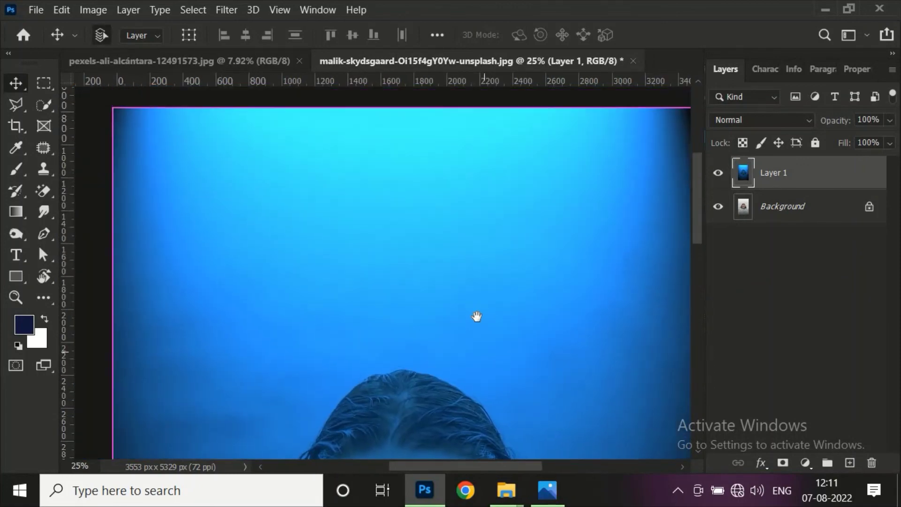
{"action": "scroll", "coordinate": [497, 211], "scroll_direction": "down", "scroll_amount": 6}
{"action": "scroll", "coordinate": [494, 249], "scroll_direction": "down", "scroll_amount": 5}
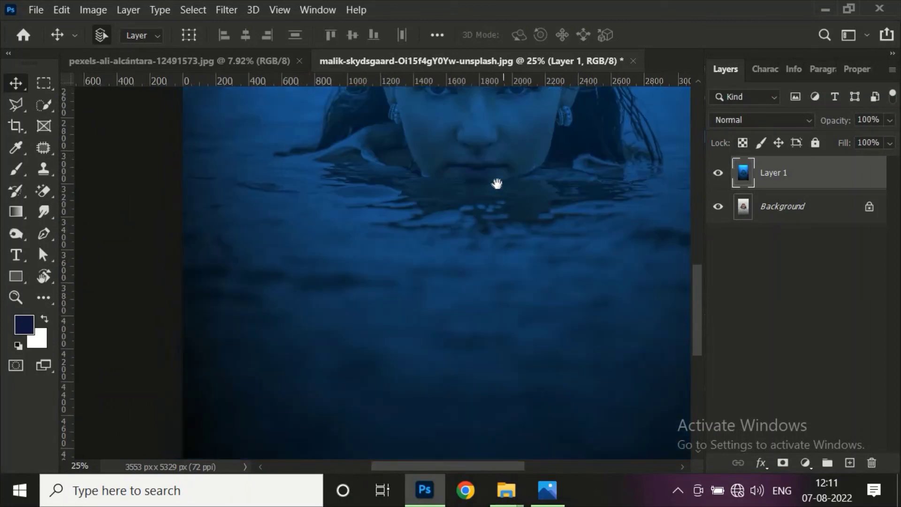
{"action": "left_click_drag", "start_coordinate": [497, 185], "coordinate": [432, 230]}
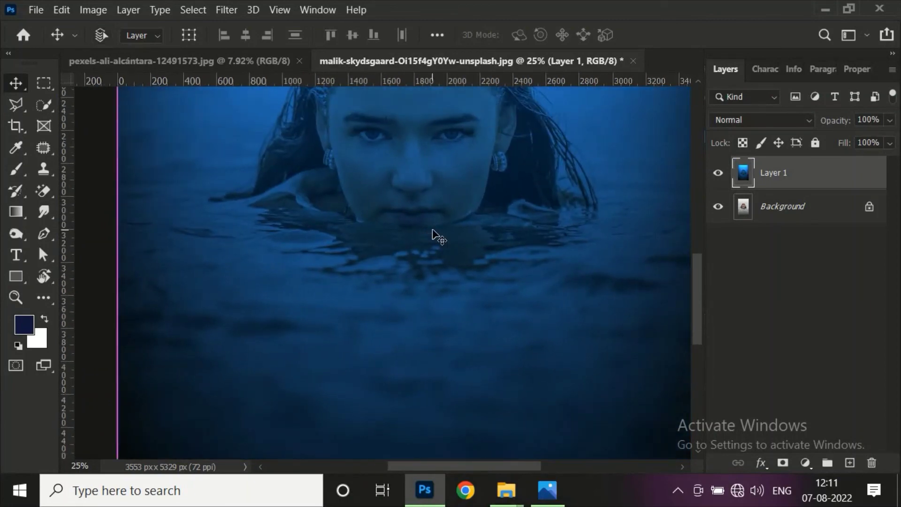
{"action": "key", "text": "ctrl+0"}
Step: Duplicate the Background layer beneath Layer 1, hiding Layer 1 to compare
{"action": "left_click", "coordinate": [775, 207]}
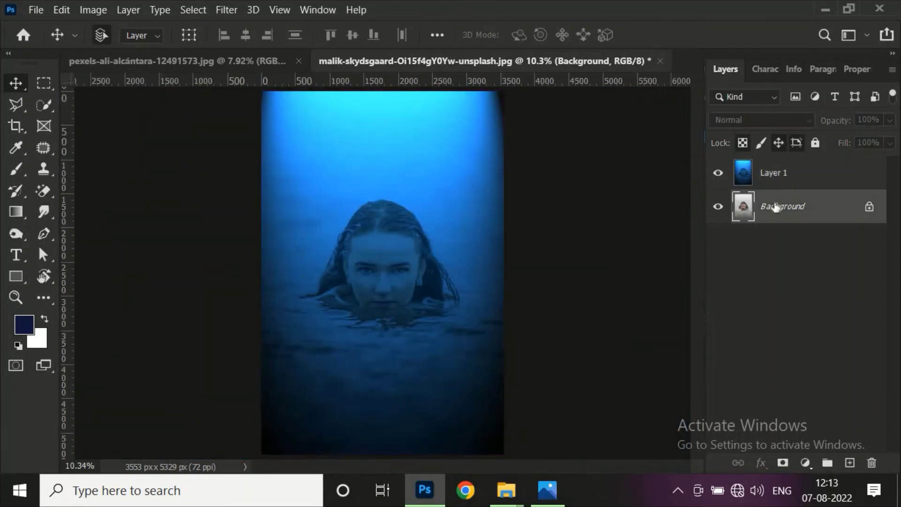
{"action": "key", "text": "ctrl+j"}
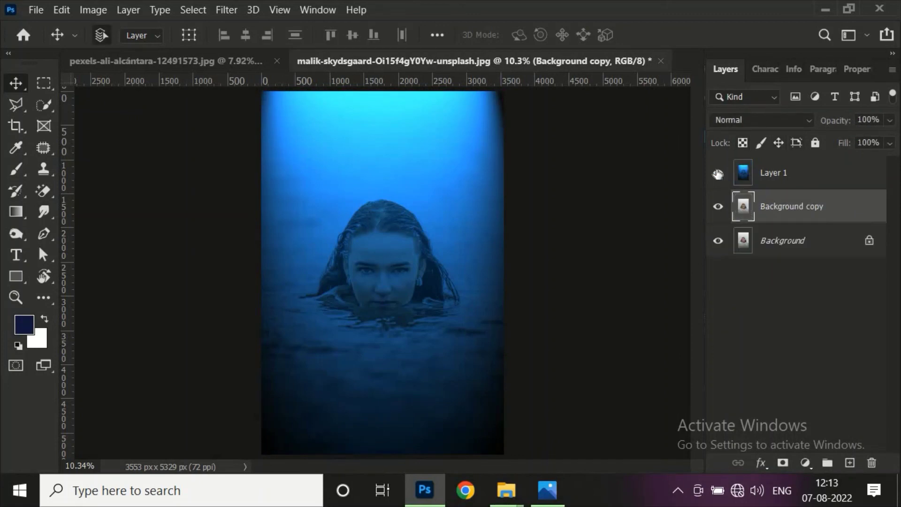
{"action": "left_click", "coordinate": [717, 173]}
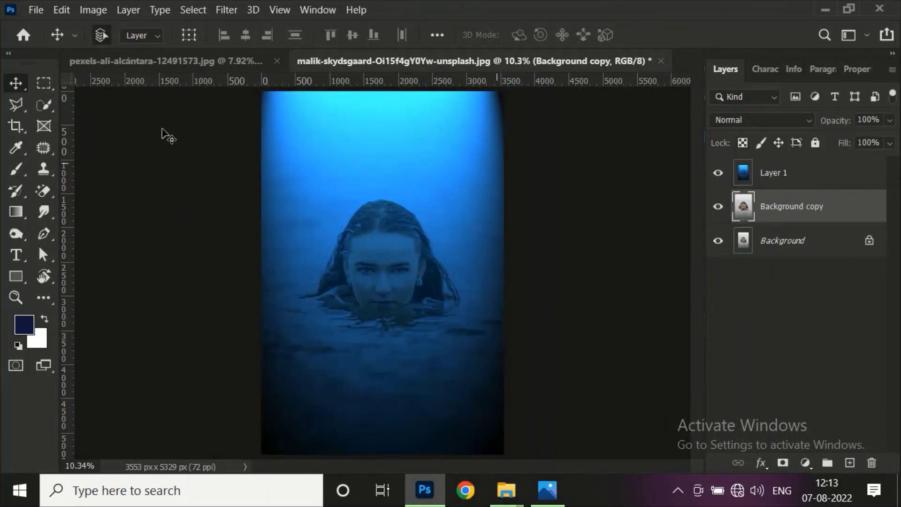